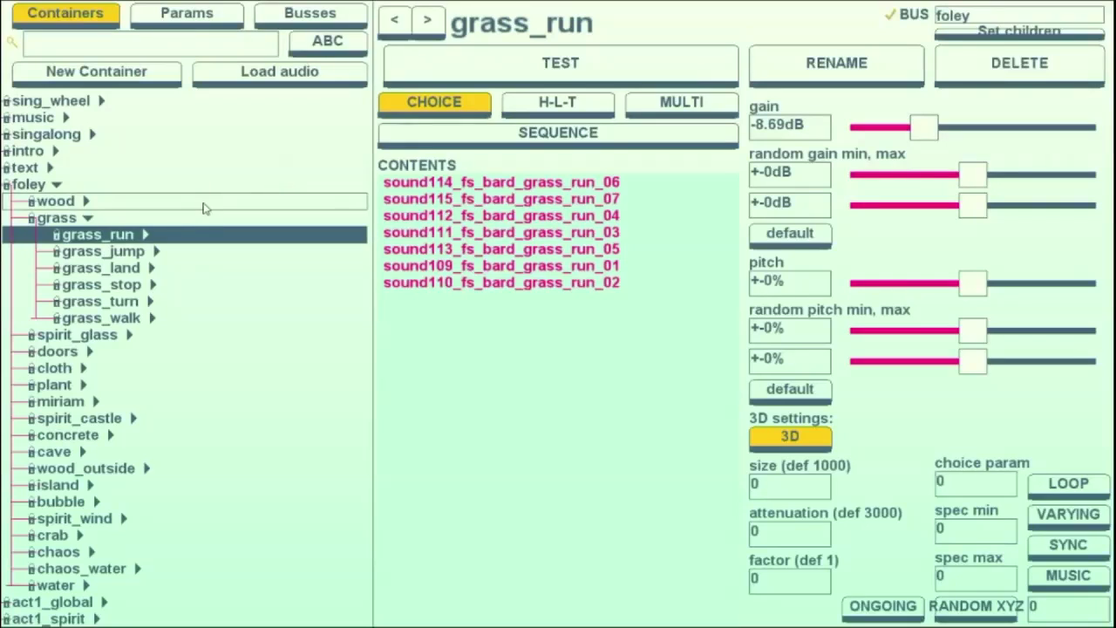
- Switch grass_run's seven footstep sounds to SEQUENCE playback and audition them
click(229, 233)
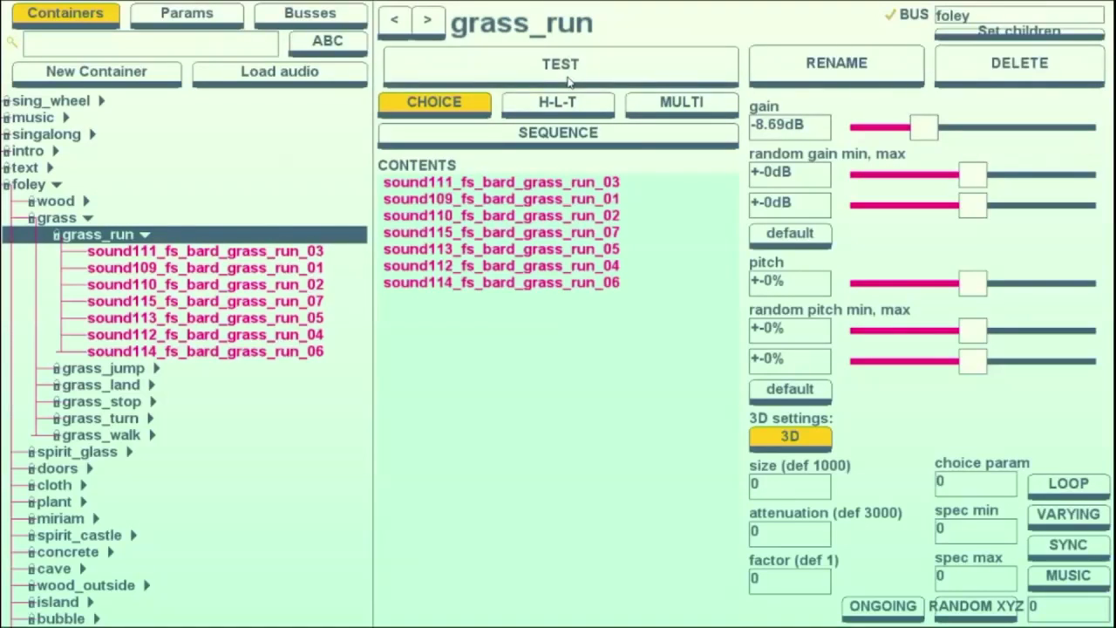
click(568, 81)
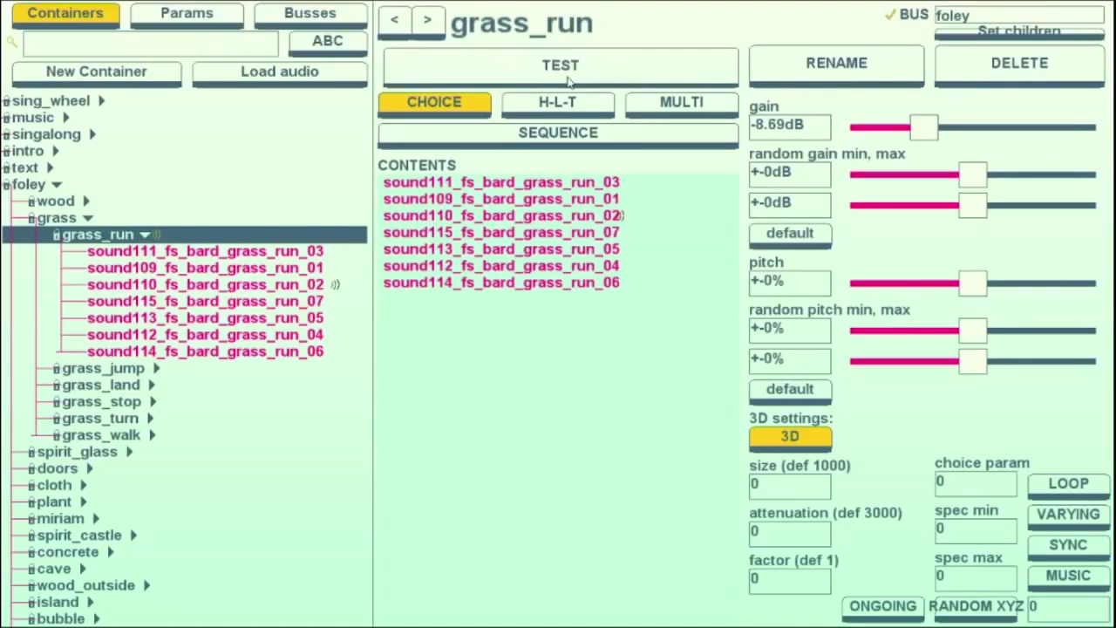
click(576, 141)
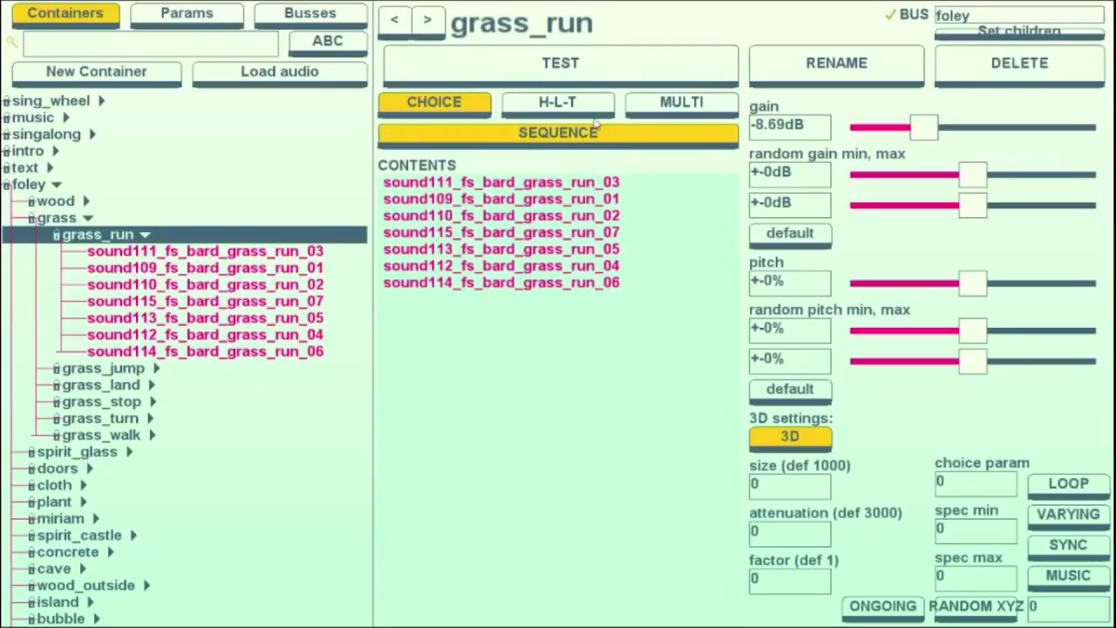
click(600, 66)
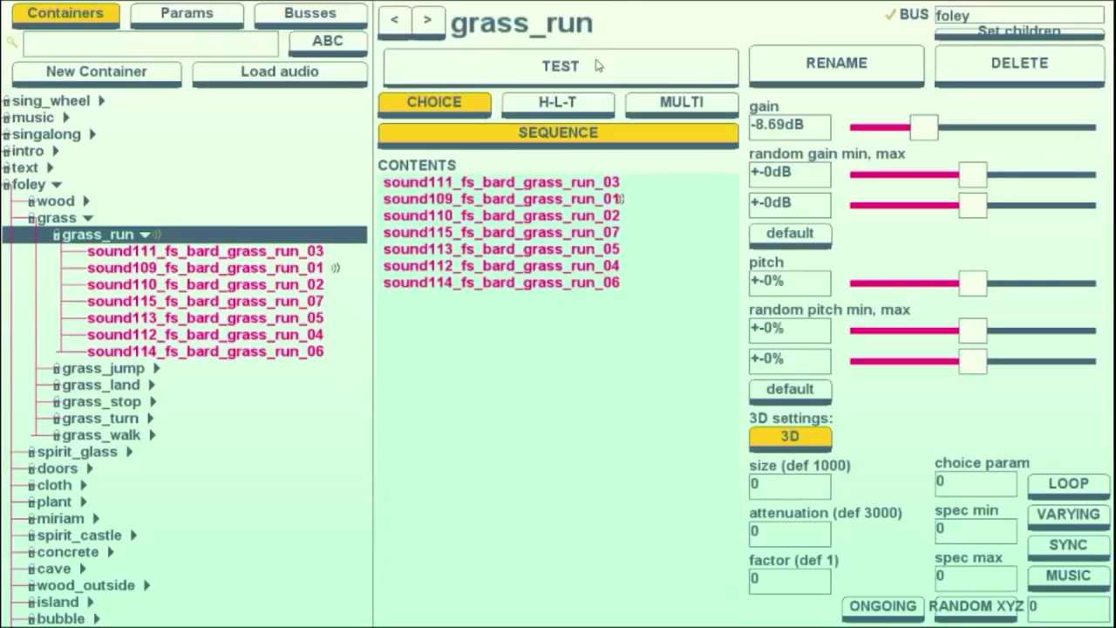
click(598, 65)
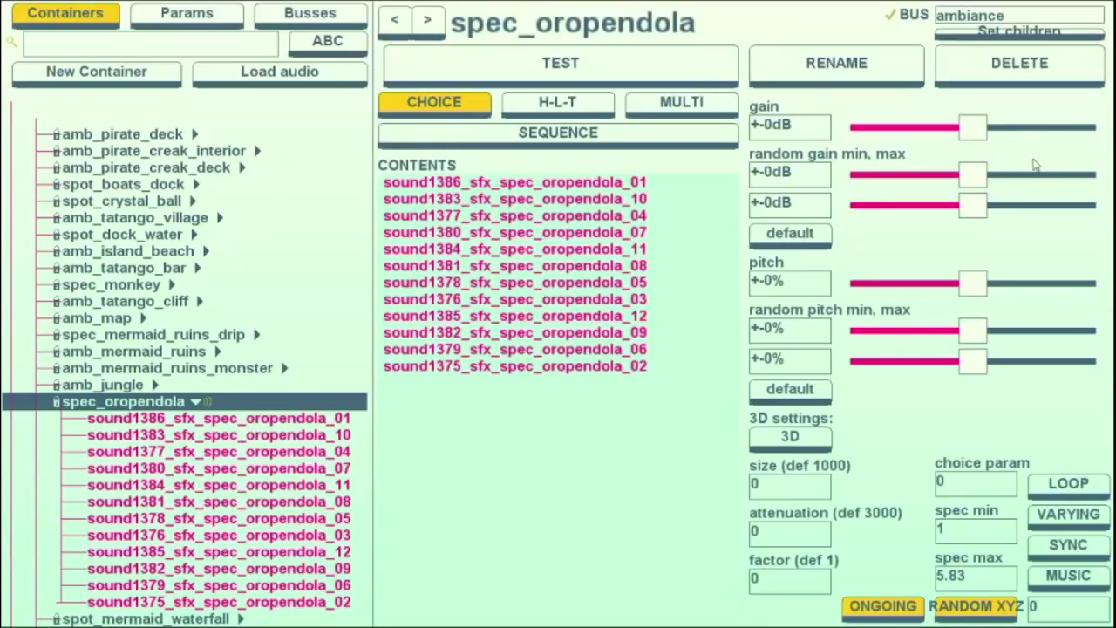
- Set spec_oropendola's random gain to -1.94/+1.58 dB and random pitch to -13%/+13% using the defaults
drag(981, 176, 907, 180)
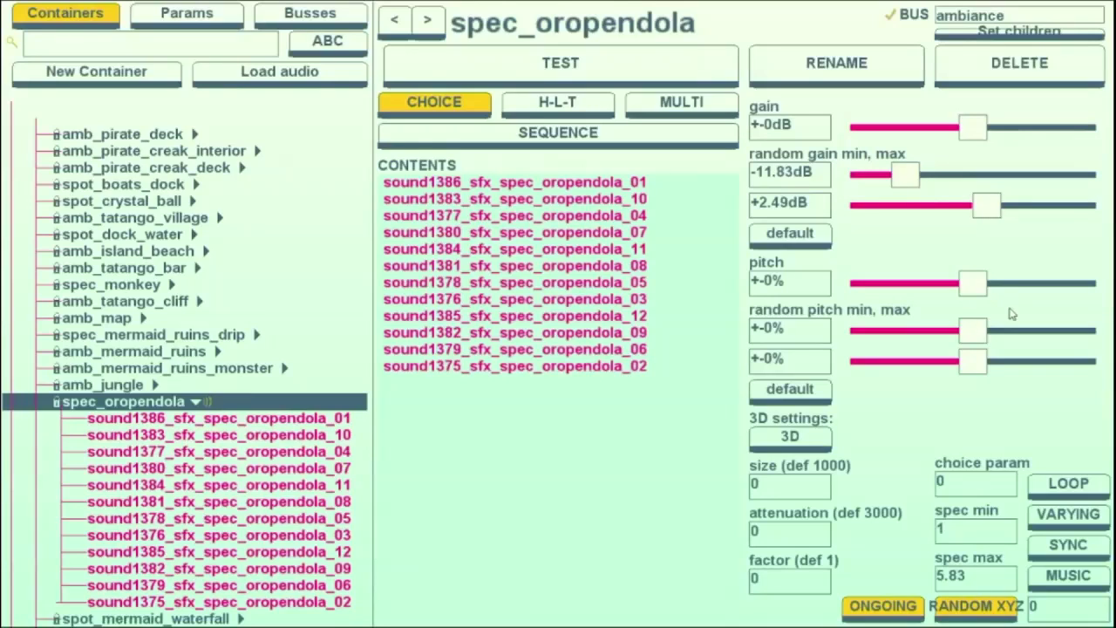
drag(979, 329, 1018, 362)
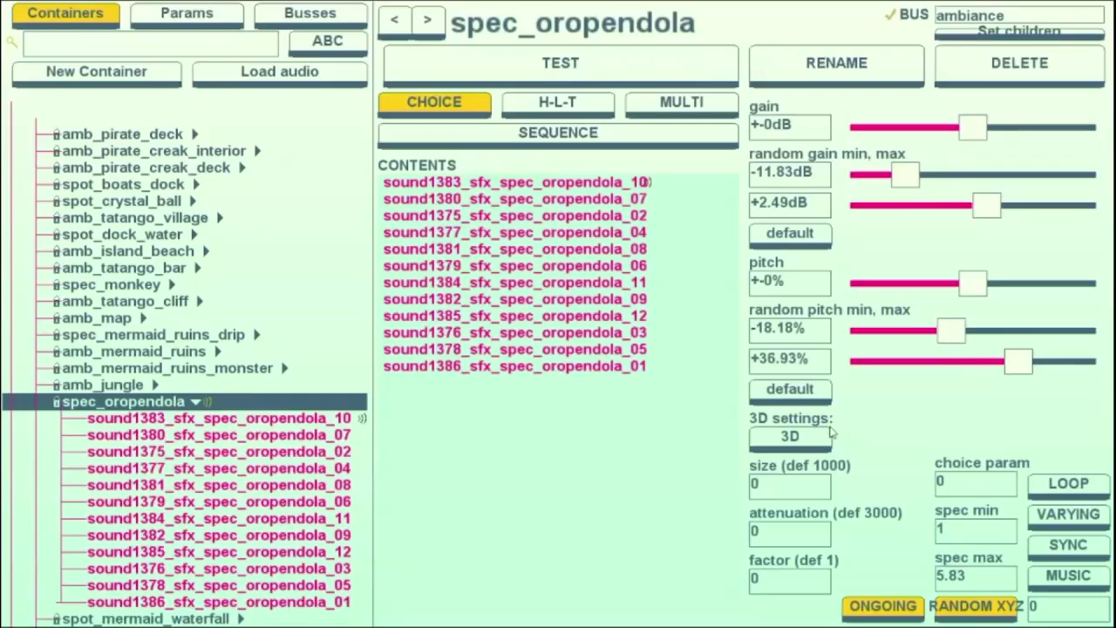
click(804, 402)
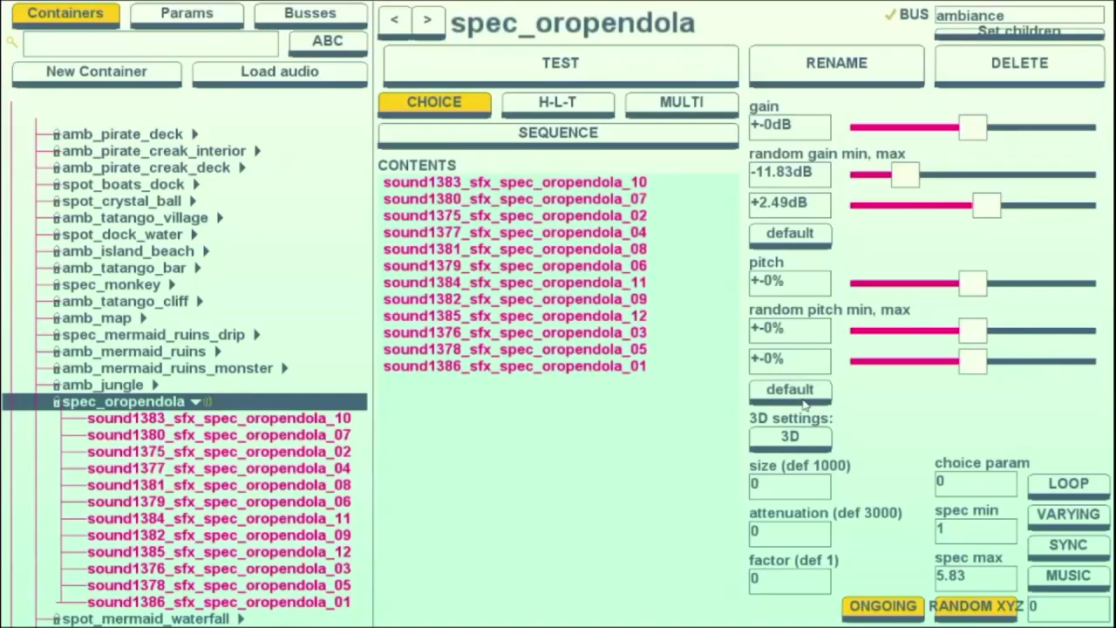
click(804, 401)
click(789, 233)
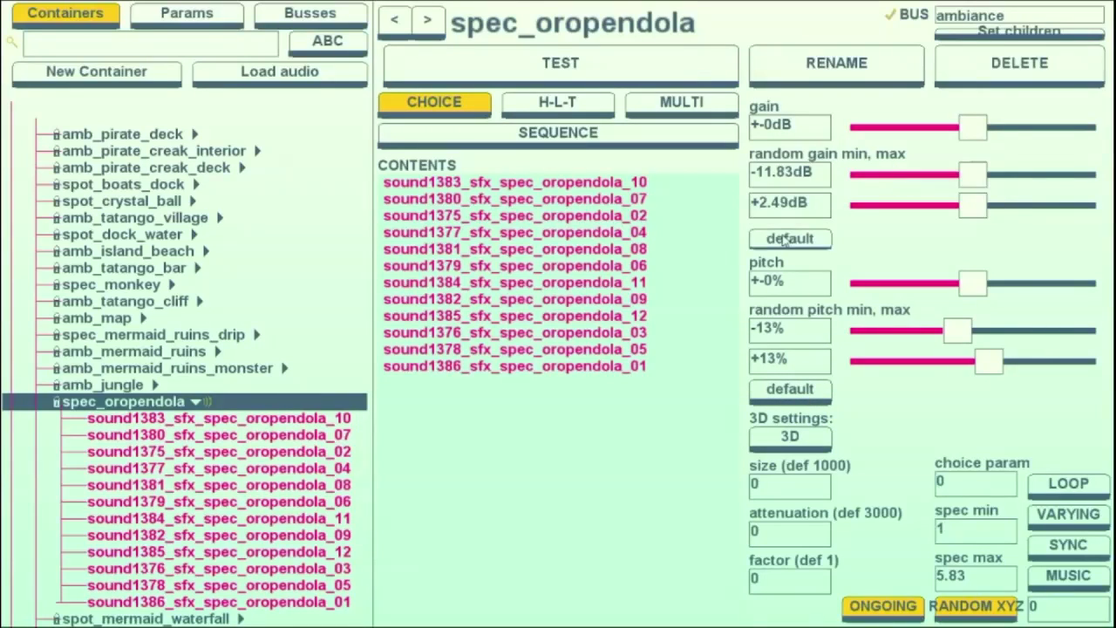
click(790, 233)
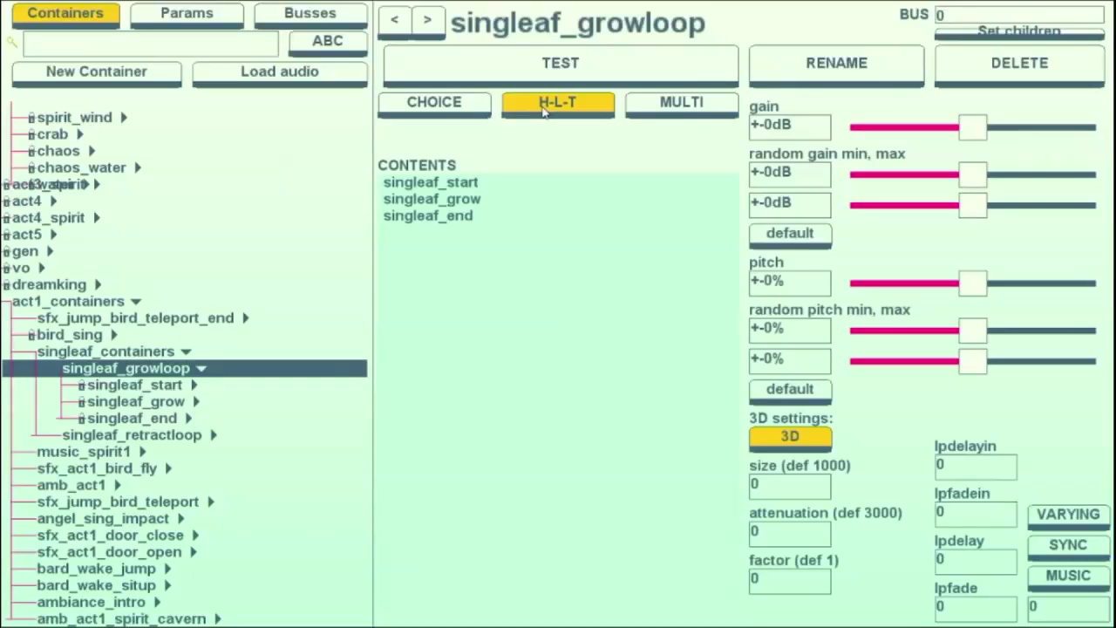
- Audition singleaf_growloop, set lpdelayin 1.63, lpfadein 0.94 and lpfade 9.97, then replay it
click(529, 68)
mouse_move(954, 474)
mouse_down()
mouse_move(1029, 403)
mouse_move(1079, 317)
mouse_move(967, 482)
mouse_up()
drag(951, 516, 1102, 403)
click(952, 609)
drag(954, 613, 1001, 438)
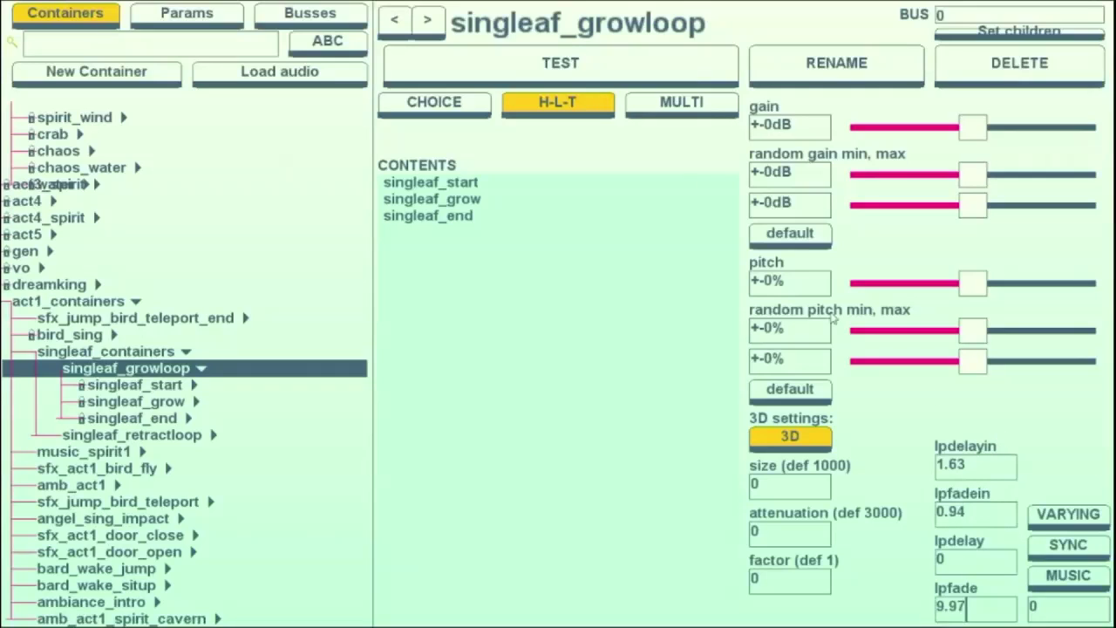
click(610, 69)
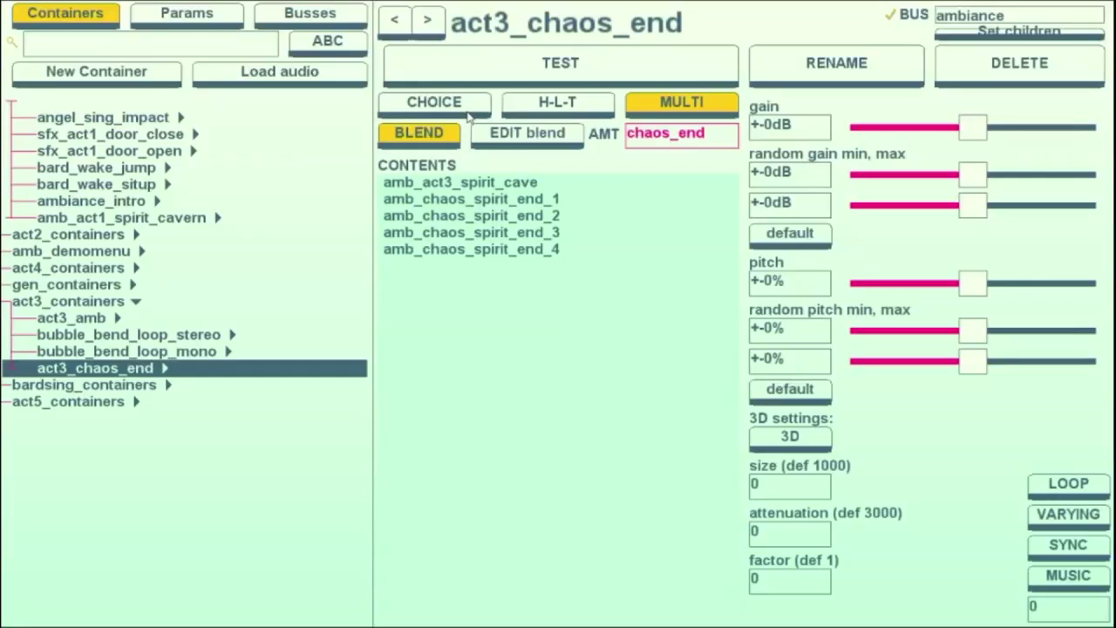
- Toggle BLEND off and back on for act3_chaos_end, then bring up the chaos_end blend editor
click(451, 132)
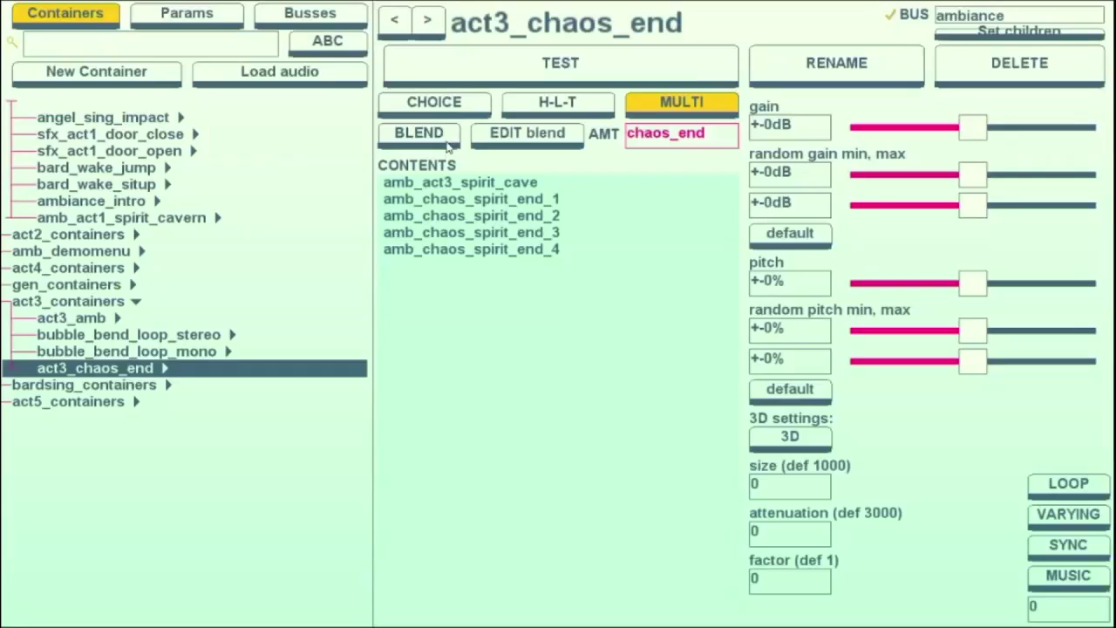
click(447, 137)
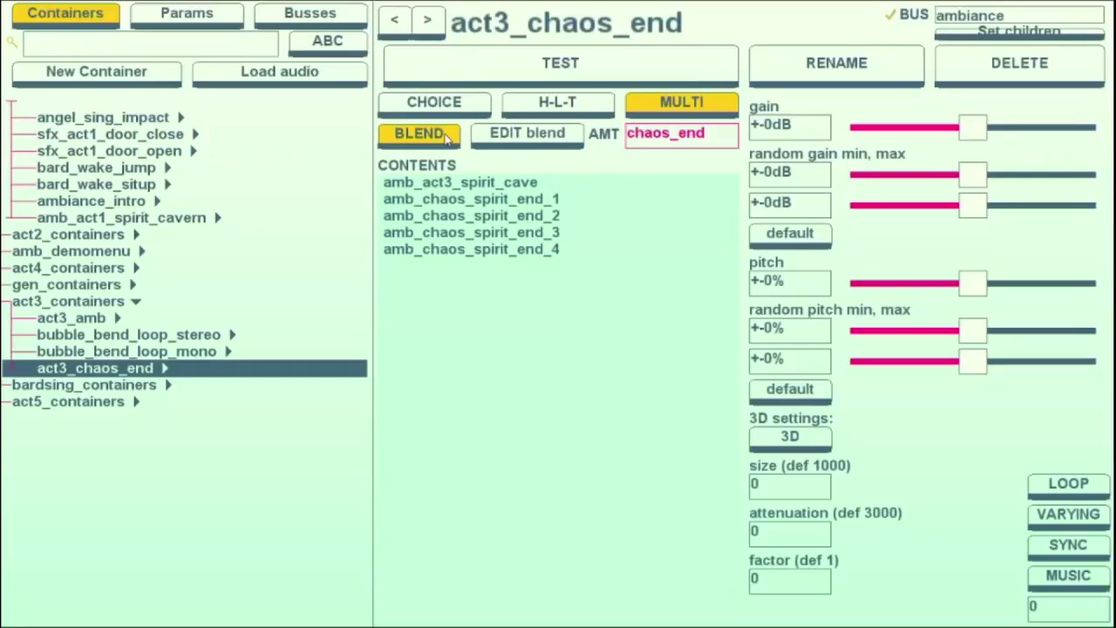
click(501, 140)
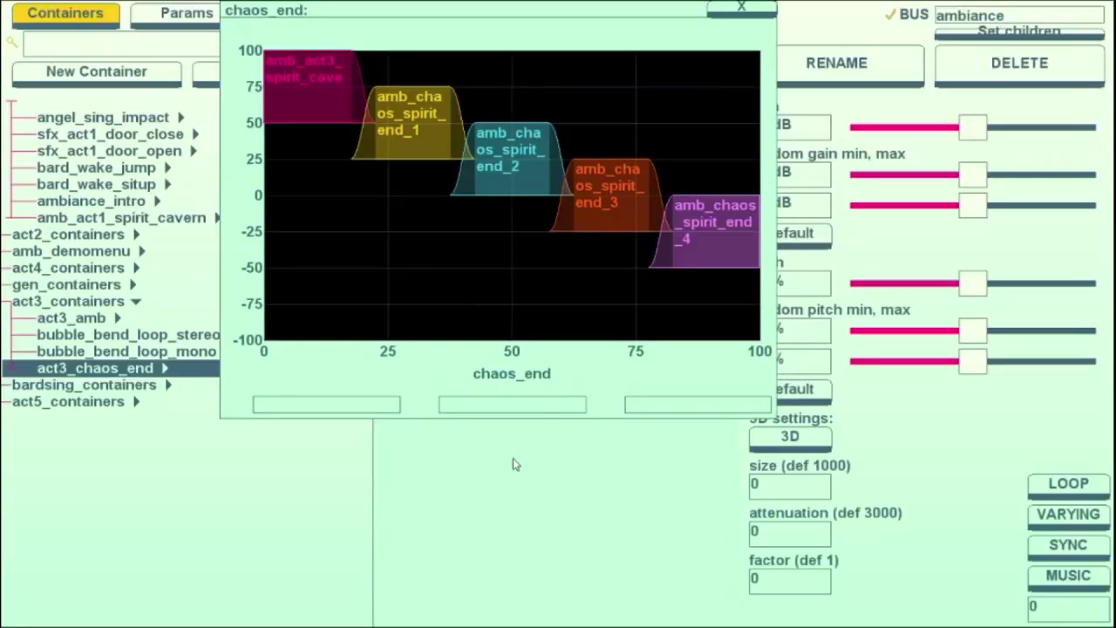
- Reshape the blend curves of amb_act3_spirit_cave, amb_chaos_spirit_end_1 and amb_chaos_spirit_end_2
mouse_move(350, 71)
mouse_down()
mouse_move(449, 71)
mouse_move(353, 72)
mouse_up()
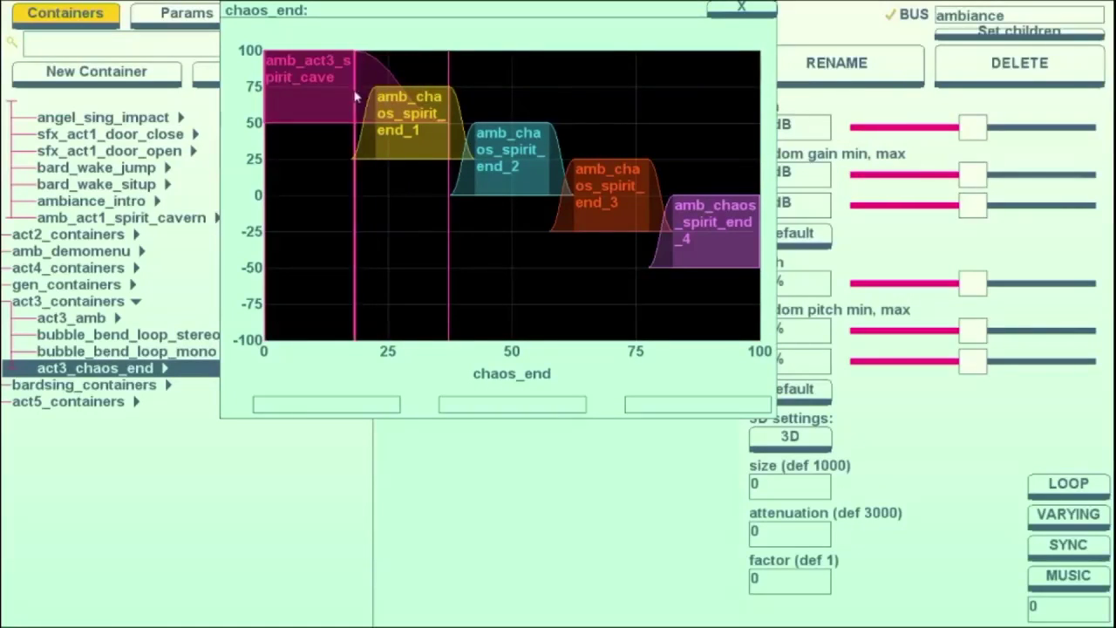
drag(356, 149, 355, 145)
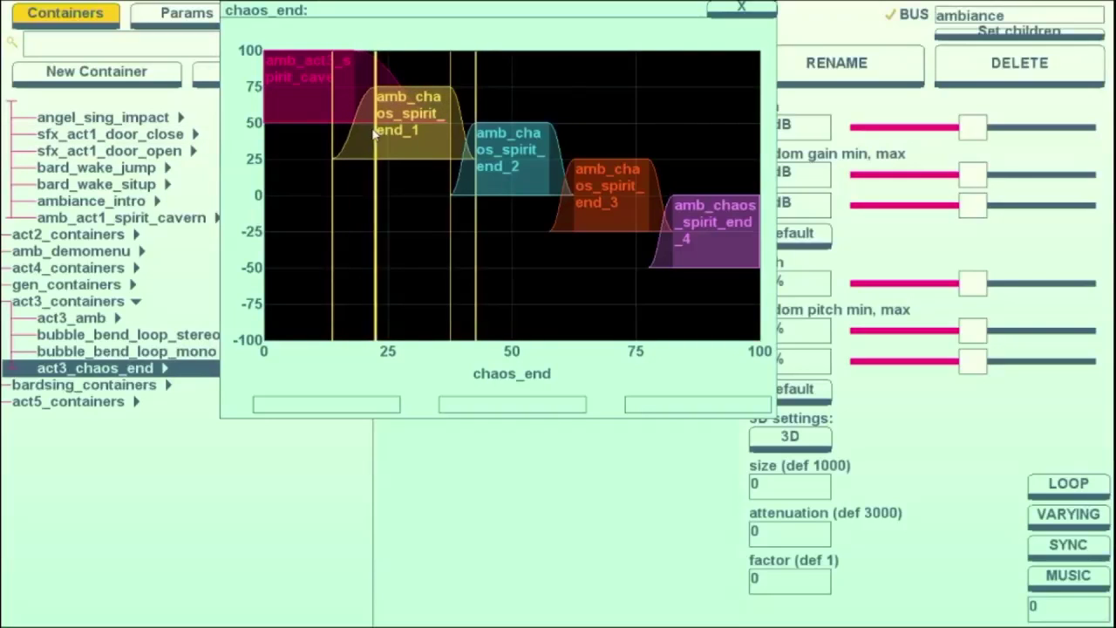
drag(451, 187, 404, 188)
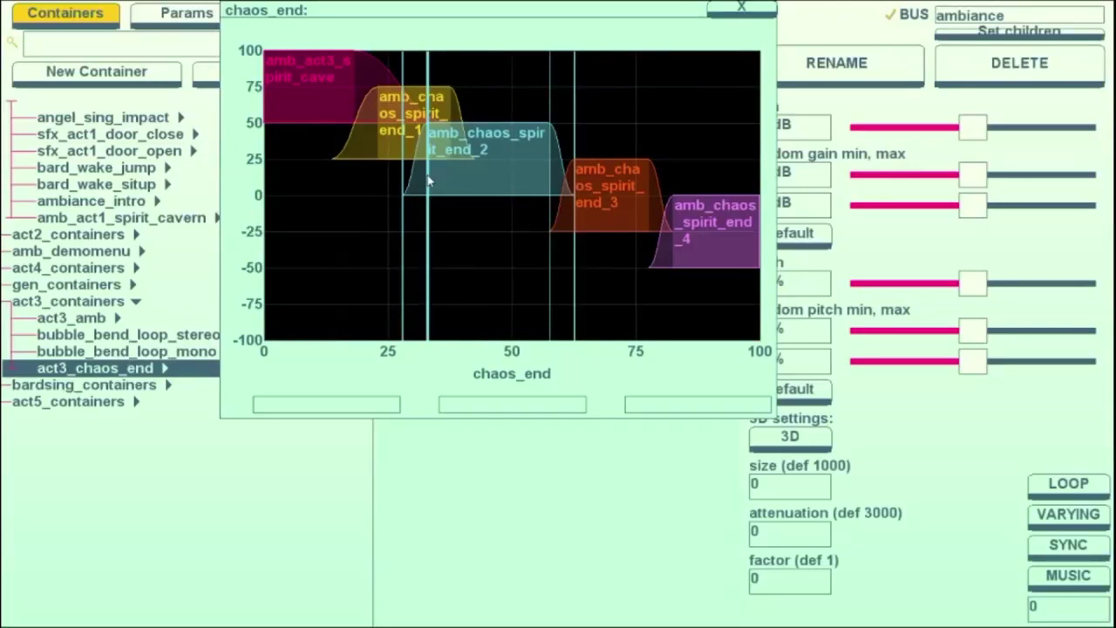
drag(406, 124, 488, 124)
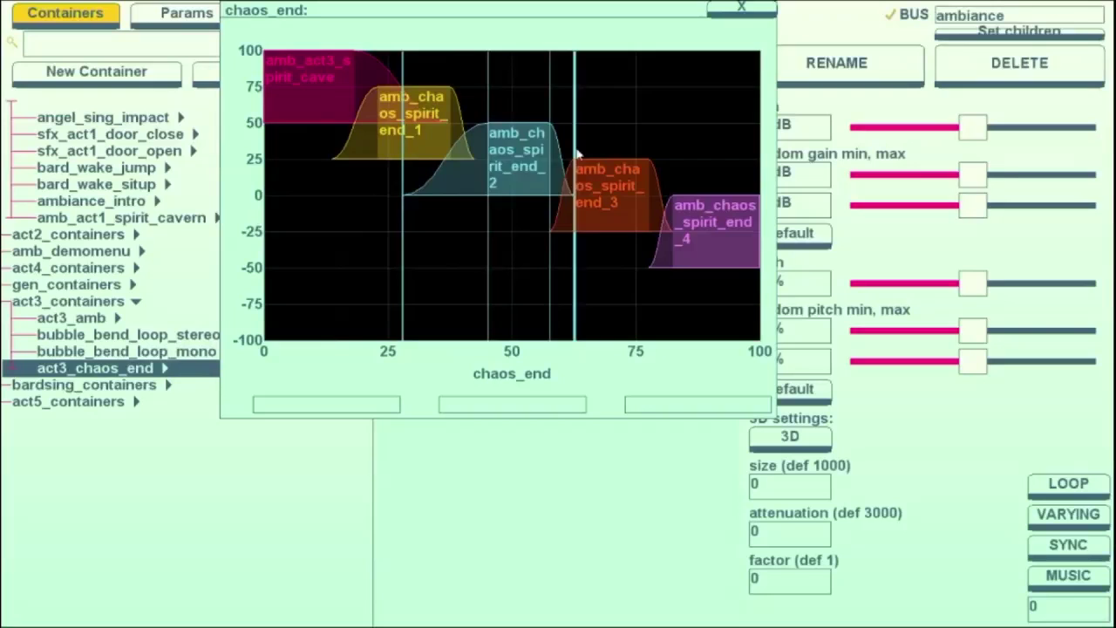
drag(578, 160, 551, 131)
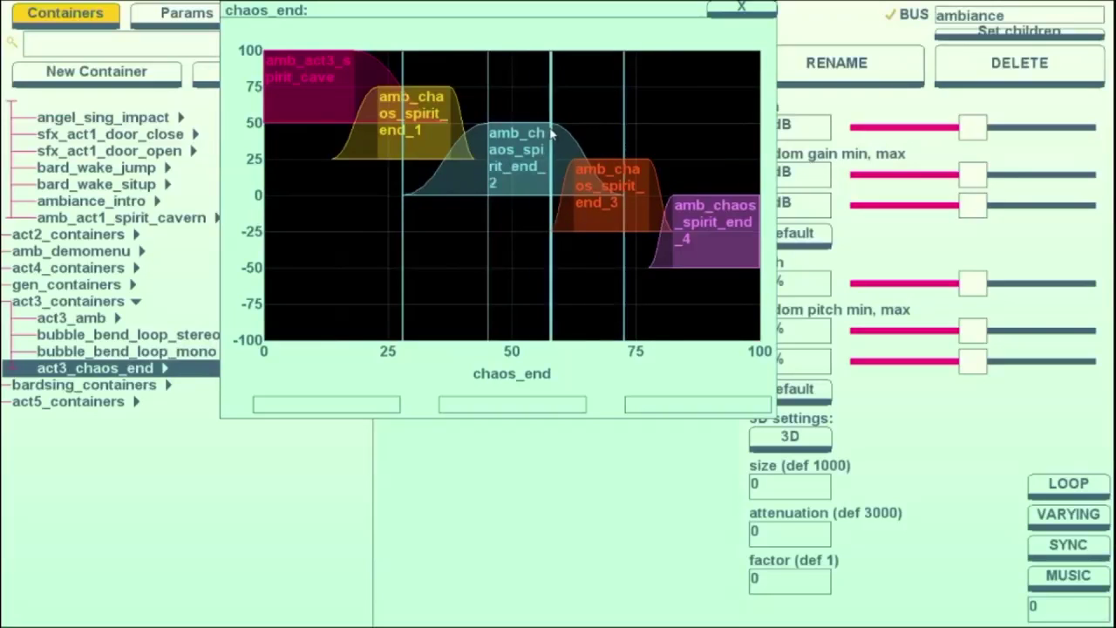
click(543, 222)
drag(523, 12, 538, 151)
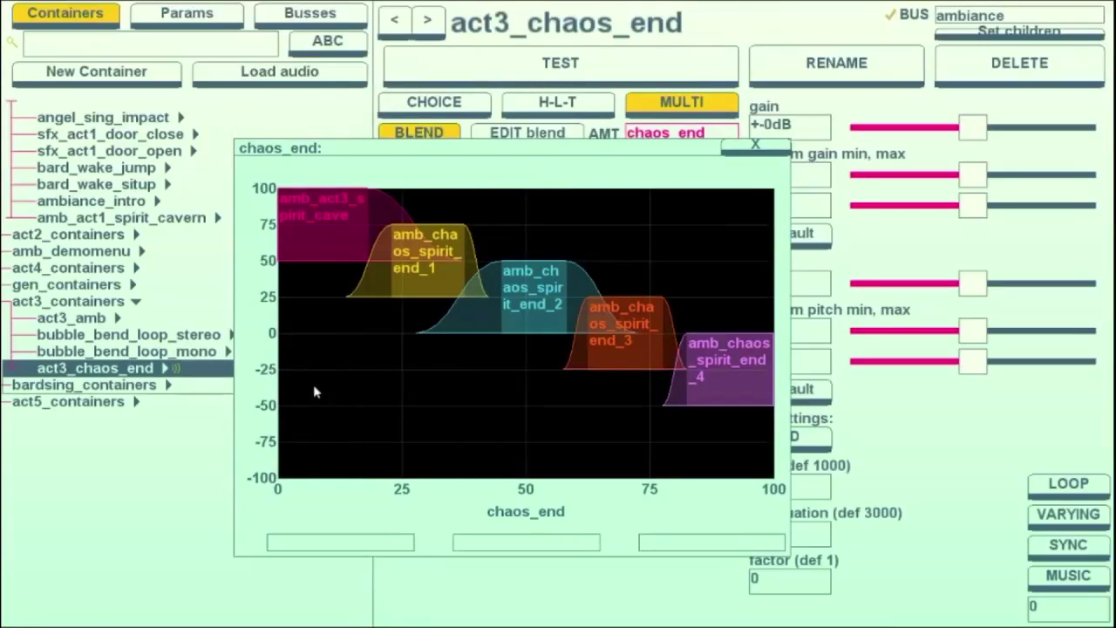
- Widen amb_chaos_spirit_end_3's fade-in and fade-out, audition act3_chaos_end, and close the blend graph
drag(311, 510, 630, 491)
mouse_move(567, 377)
mouse_down()
mouse_move(566, 367)
mouse_move(418, 369)
mouse_move(583, 388)
mouse_up()
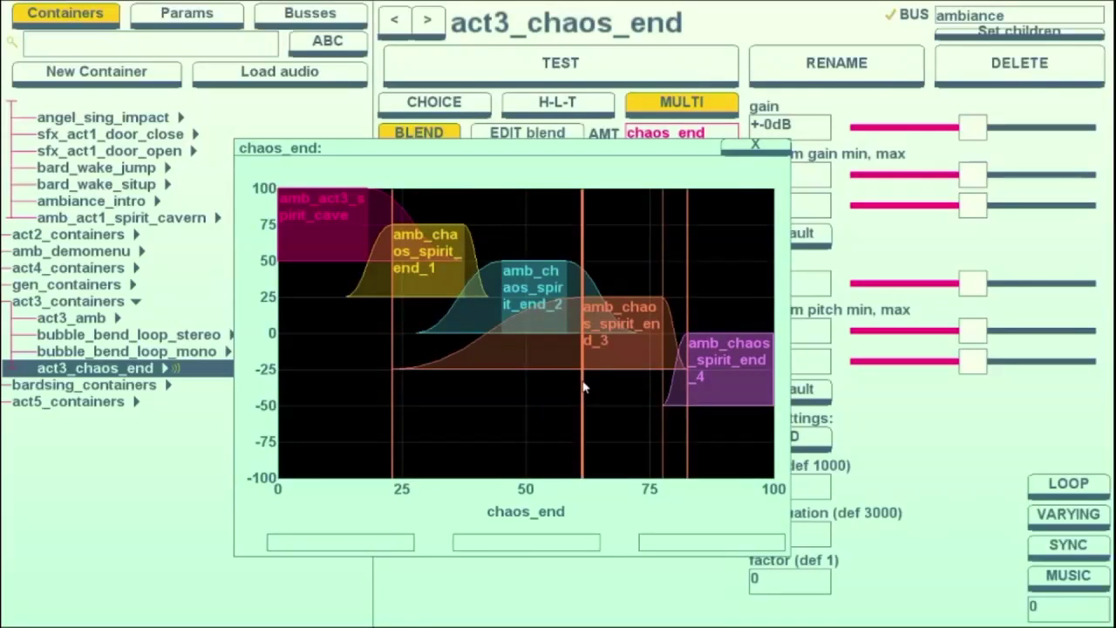
drag(660, 323, 687, 325)
click(565, 86)
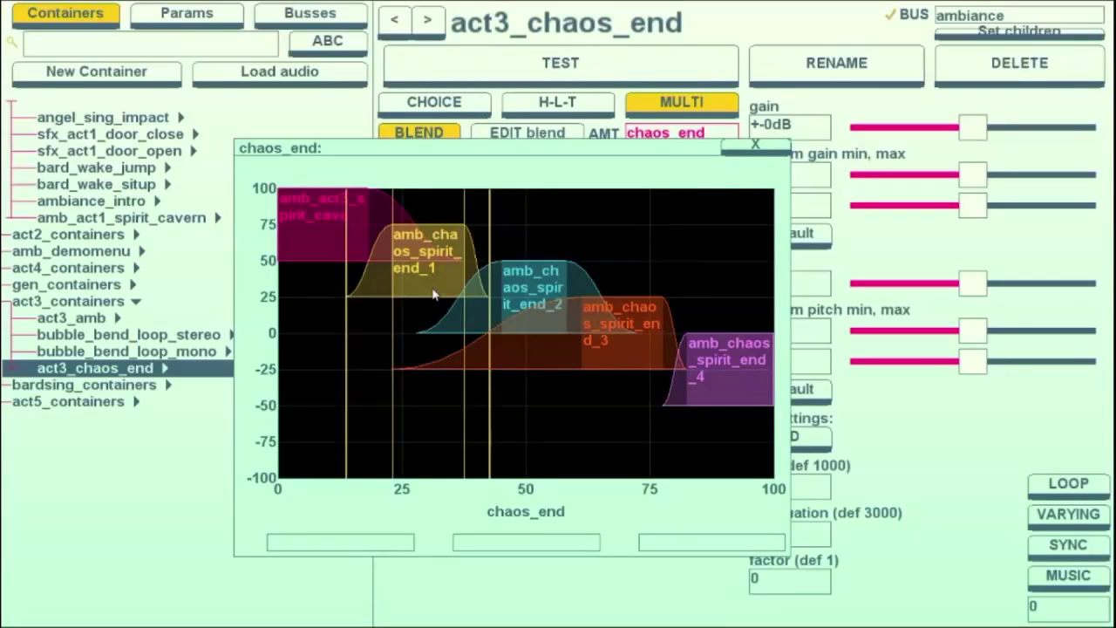
drag(669, 156, 674, 187)
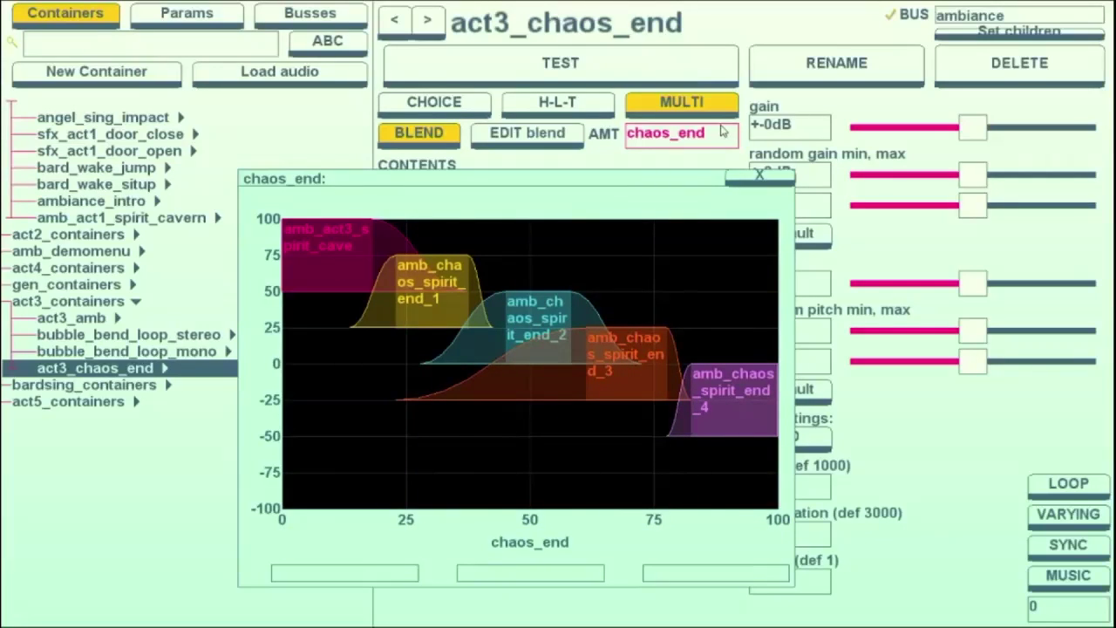
click(759, 176)
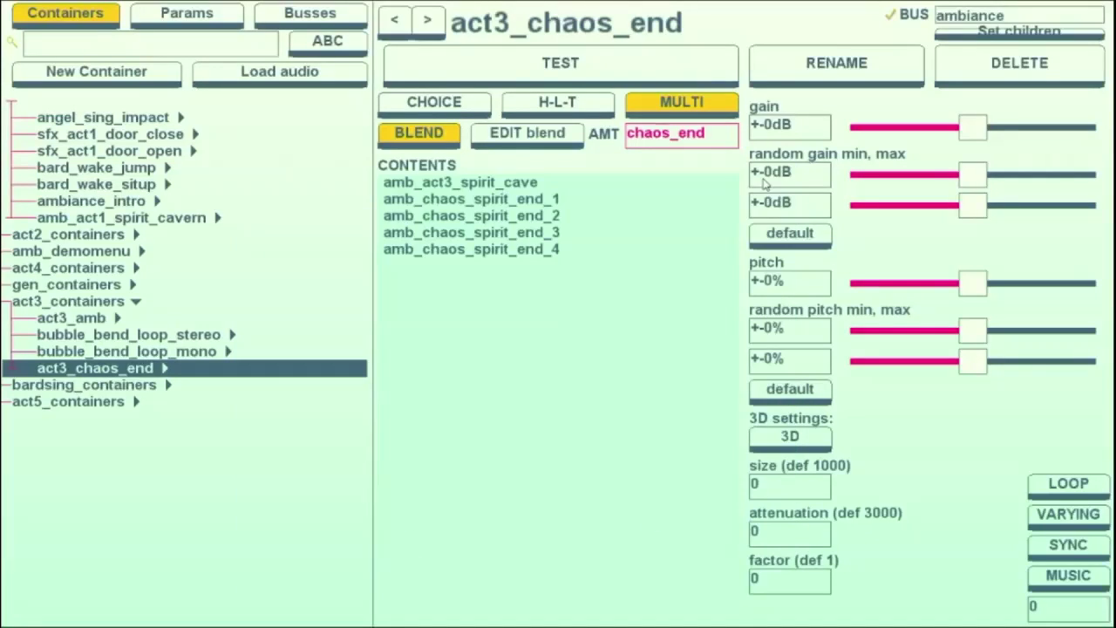
- List the game parameters alphabetically in the Params list and scroll through them
click(206, 23)
click(336, 53)
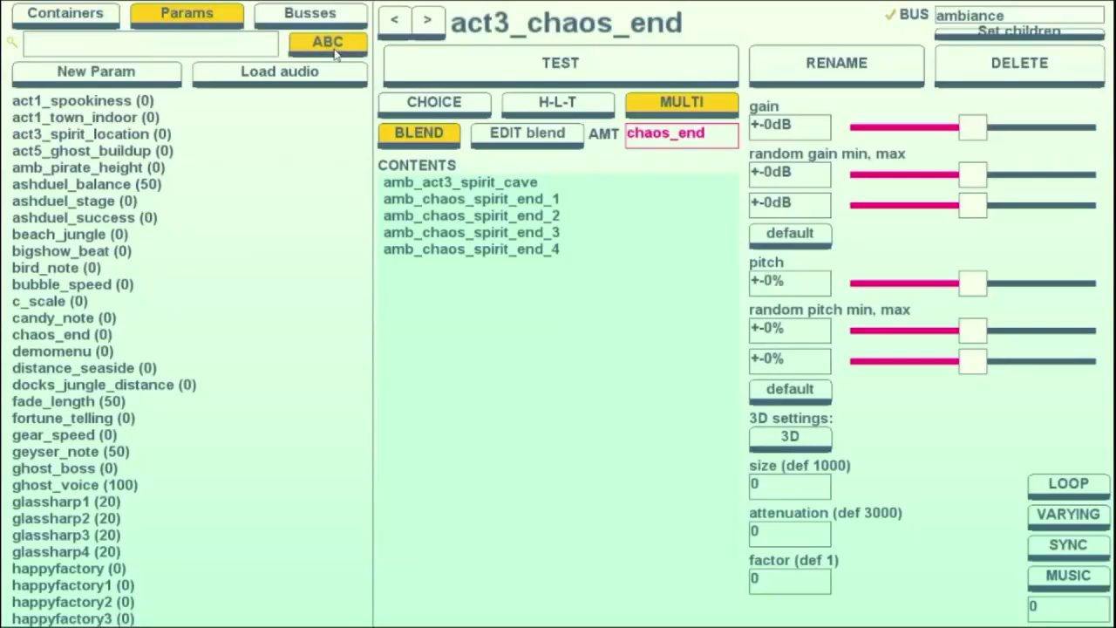
scroll(243, 317, down, 13)
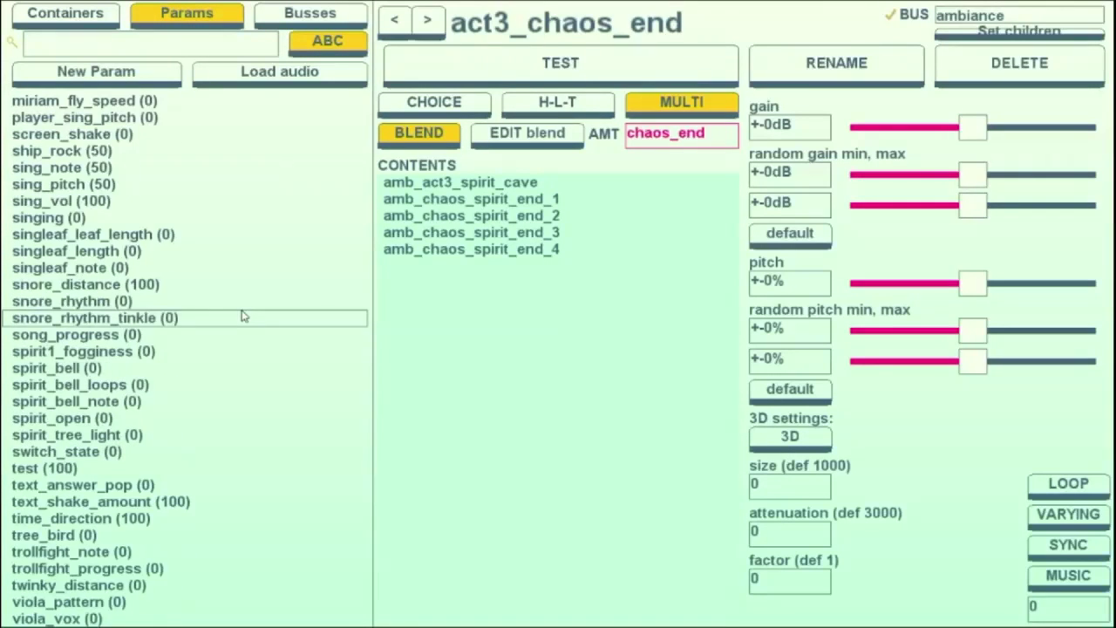
scroll(244, 318, down, 7)
scroll(247, 321, up, 15)
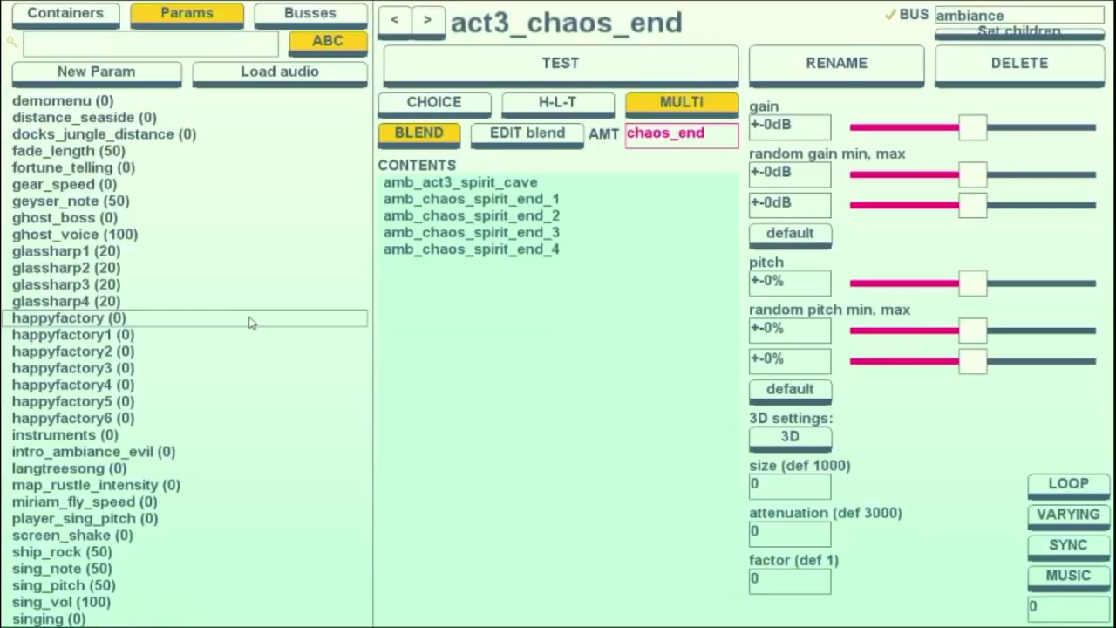
scroll(249, 322, up, 5)
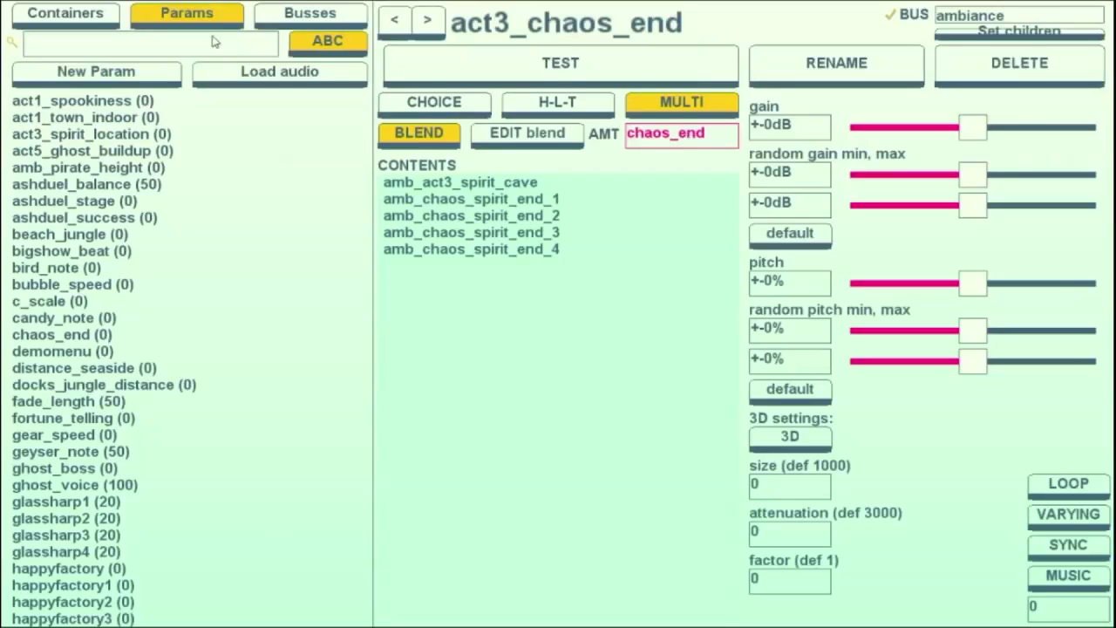
- Return to the unsorted container tree and lower spec_oropendola's gain to -2.78dB
click(91, 13)
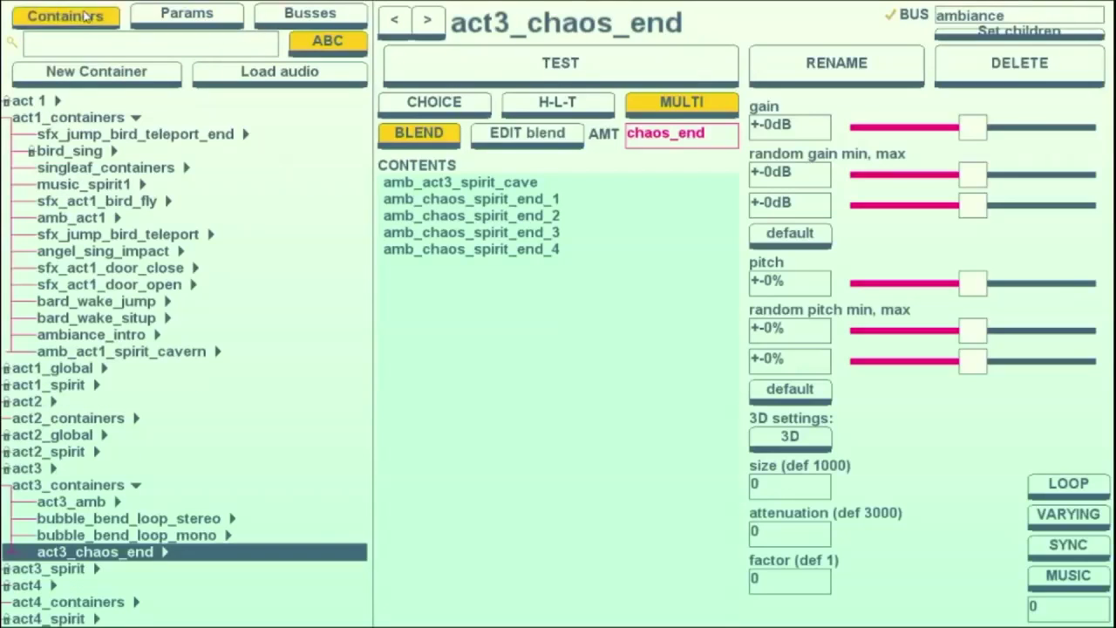
click(340, 45)
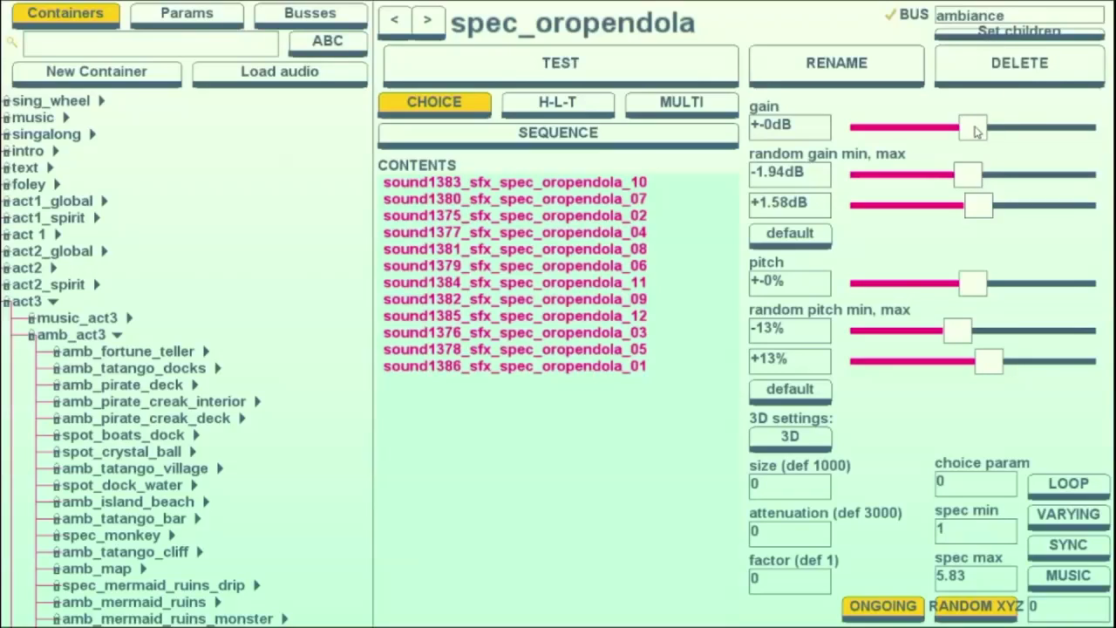
drag(970, 130, 959, 138)
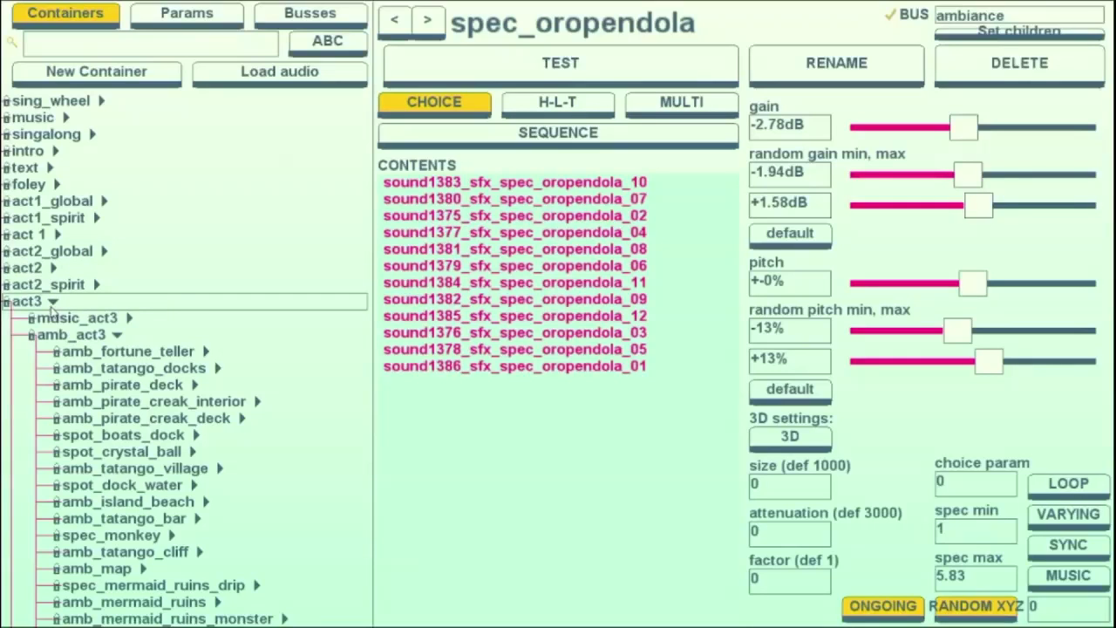
- Inspect the bus hierarchy and sfx sub-busses, then expand act2 in the container tree
click(52, 302)
click(310, 13)
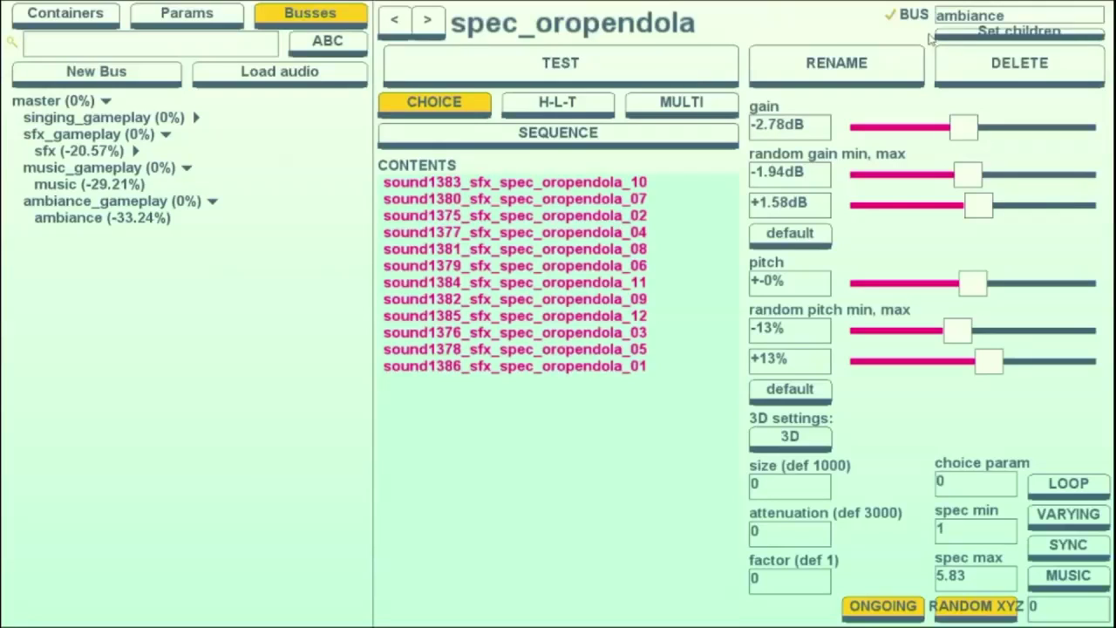
click(962, 22)
click(129, 151)
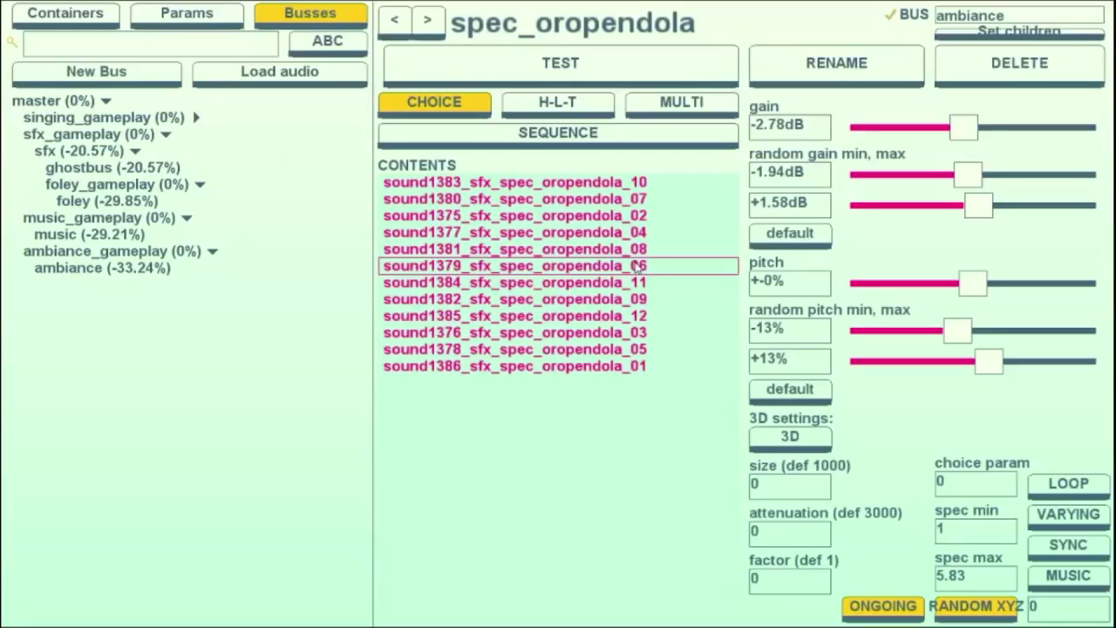
click(113, 15)
click(141, 268)
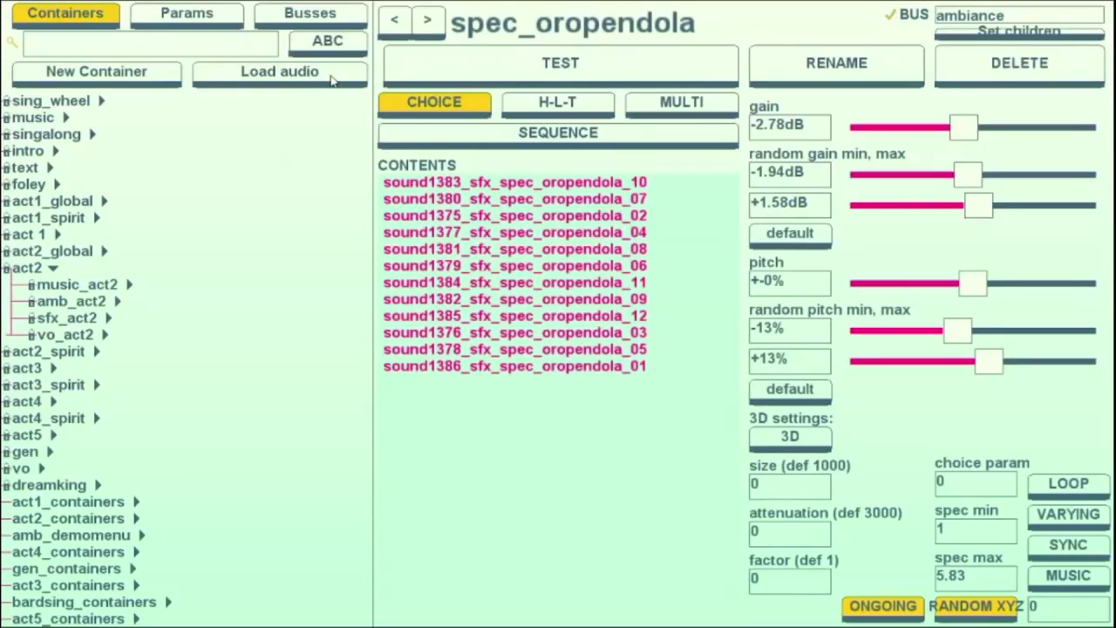
- Look over the Load audio group choices and dismiss the popup
click(331, 80)
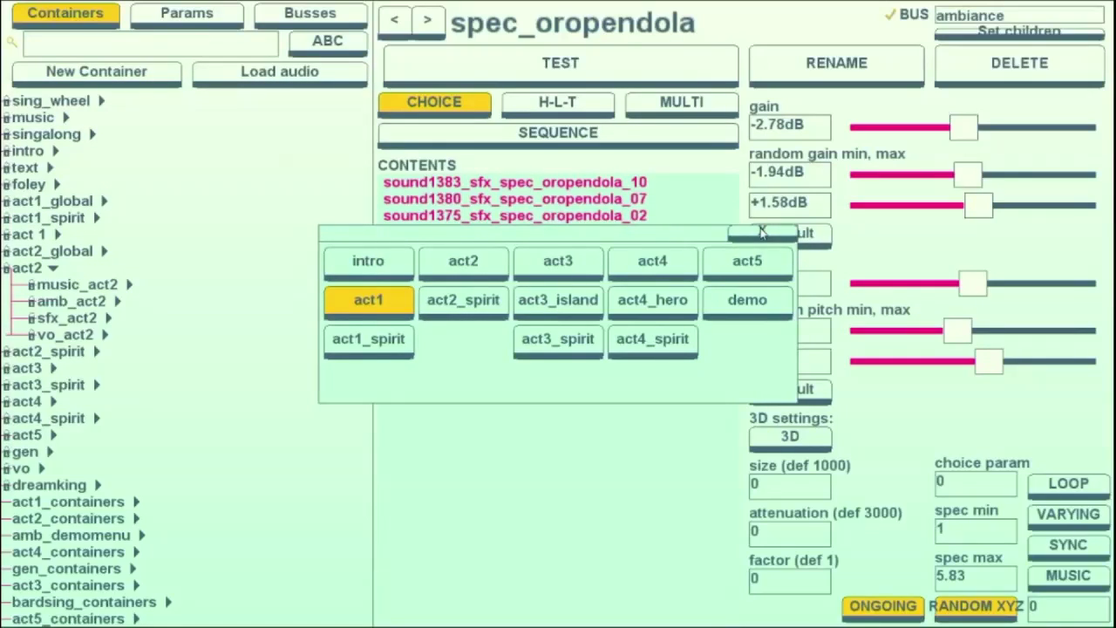
click(761, 231)
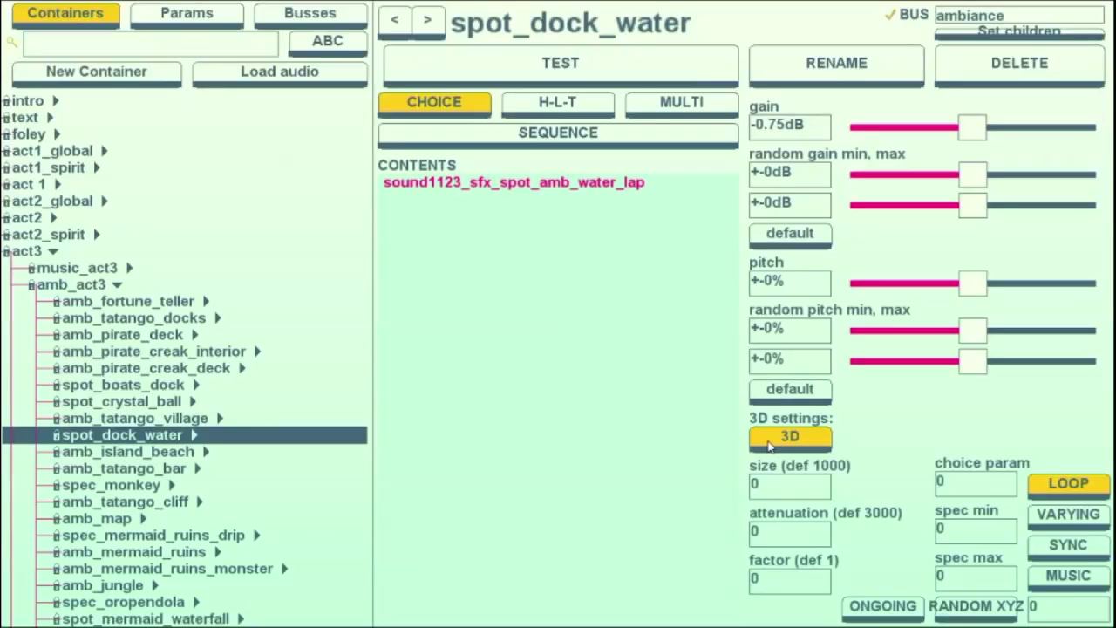
- Preview spot_dock_water, assign it to the act3 load group, and raise its 3D attenuation
click(600, 67)
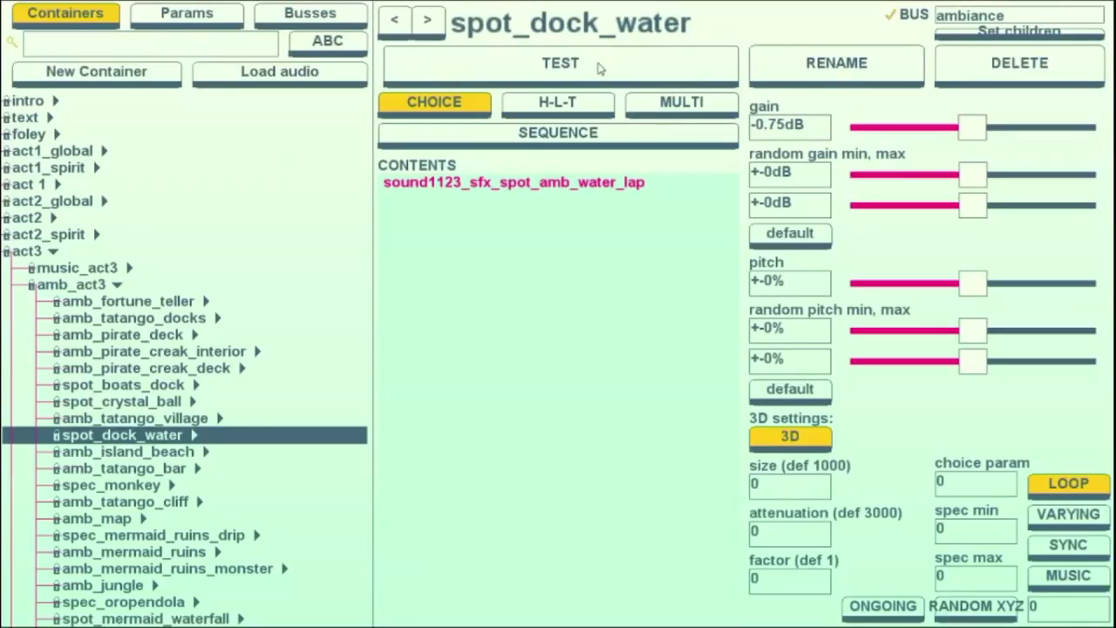
click(278, 75)
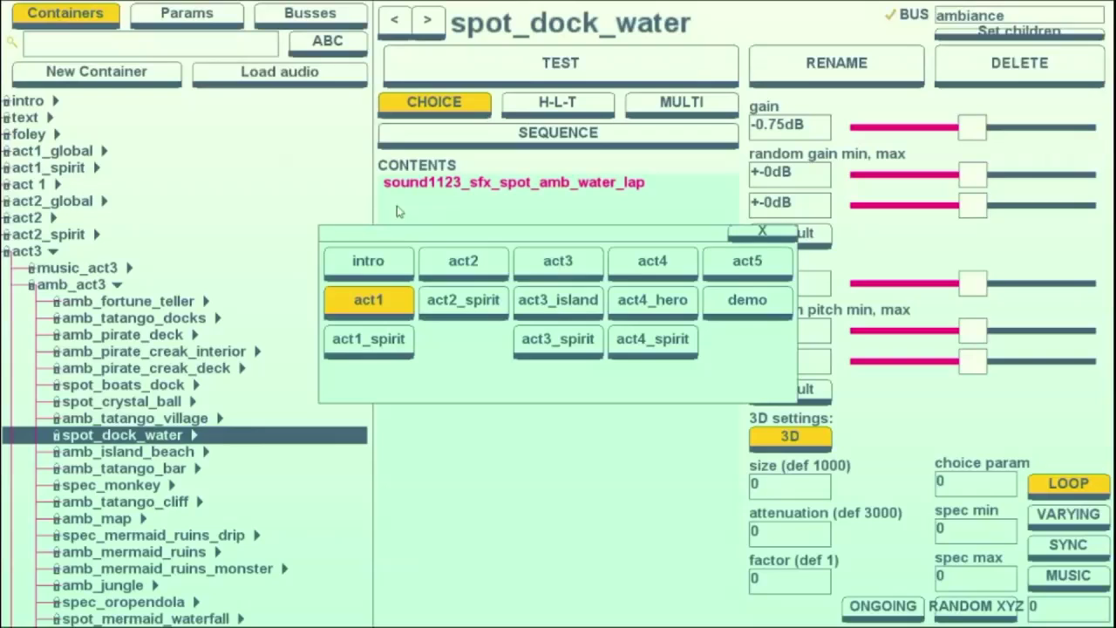
click(552, 264)
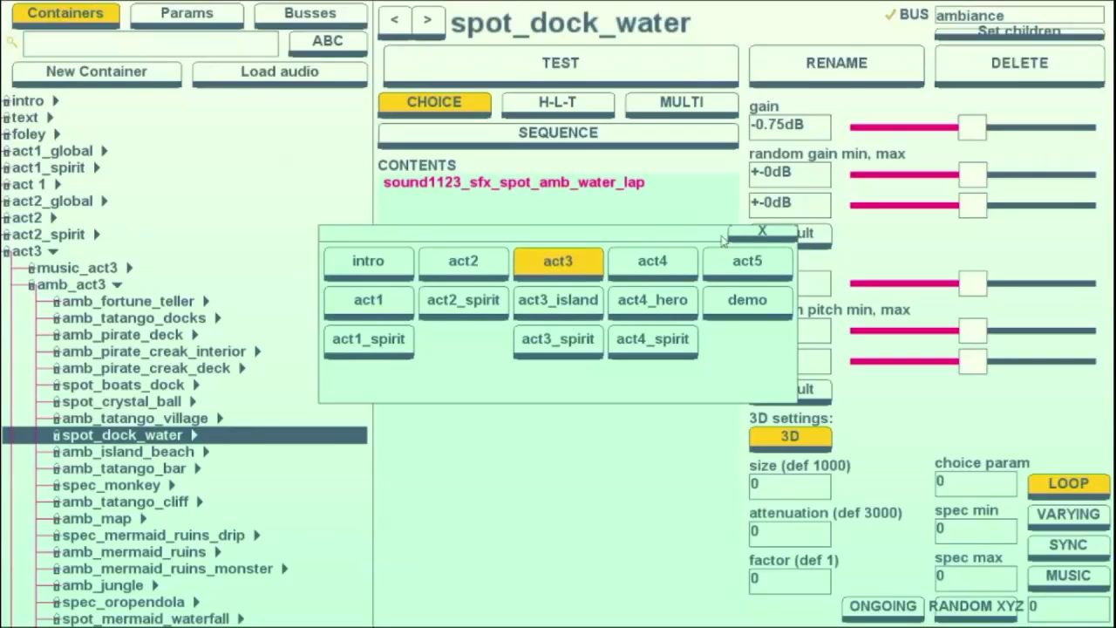
click(755, 233)
click(548, 75)
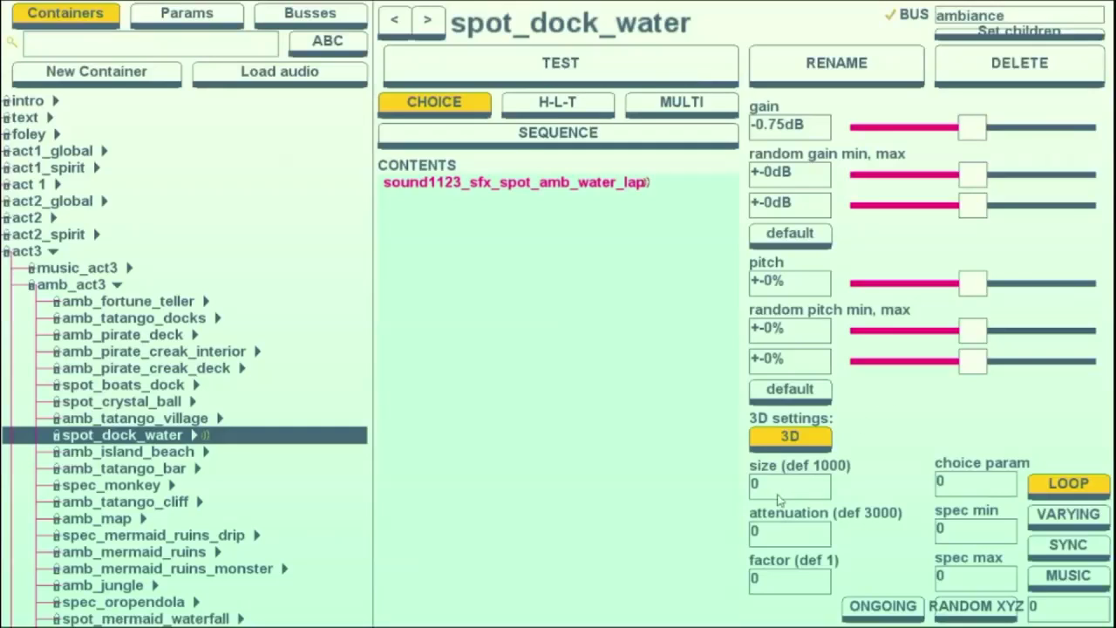
drag(767, 536, 898, 566)
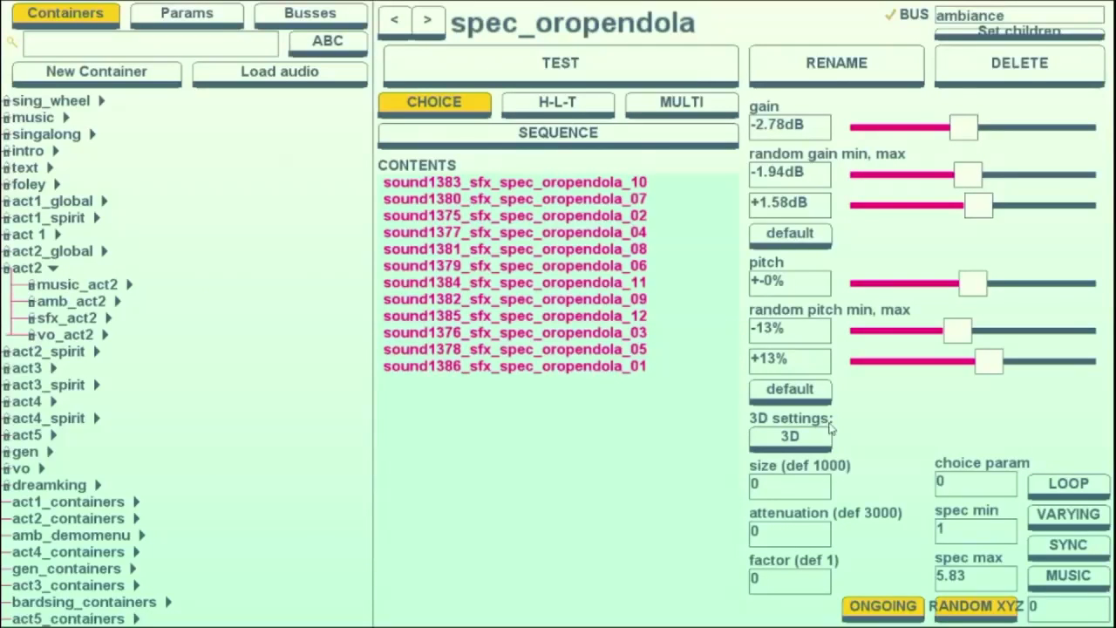
- Collapse the act2 node so the tree shows only the top-level groups
scroll(785, 440, down, 4)
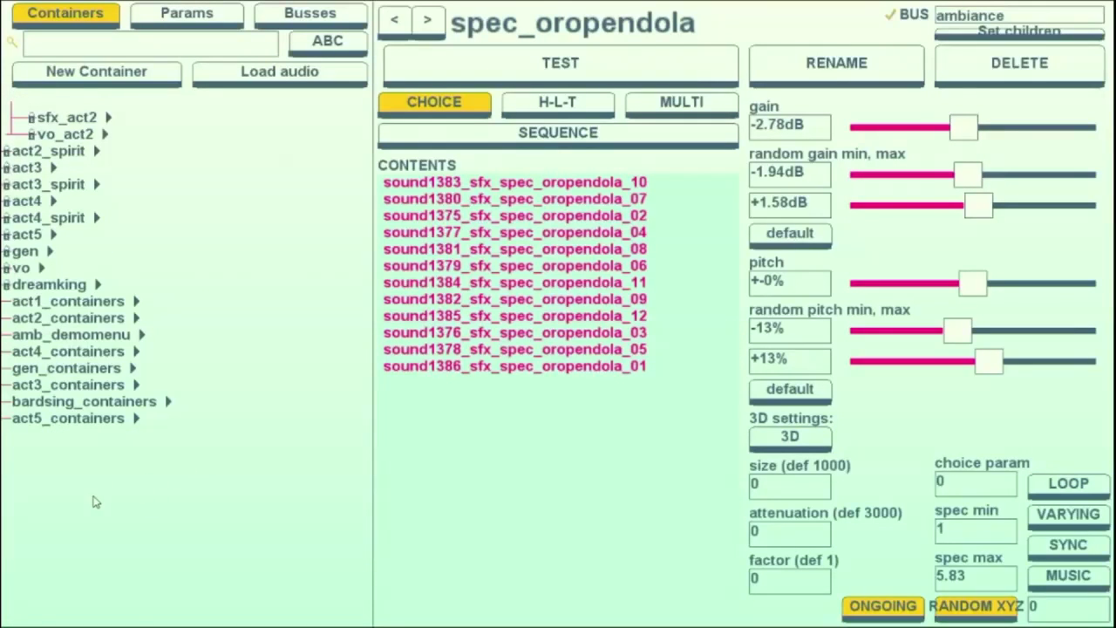
scroll(96, 502, up, 4)
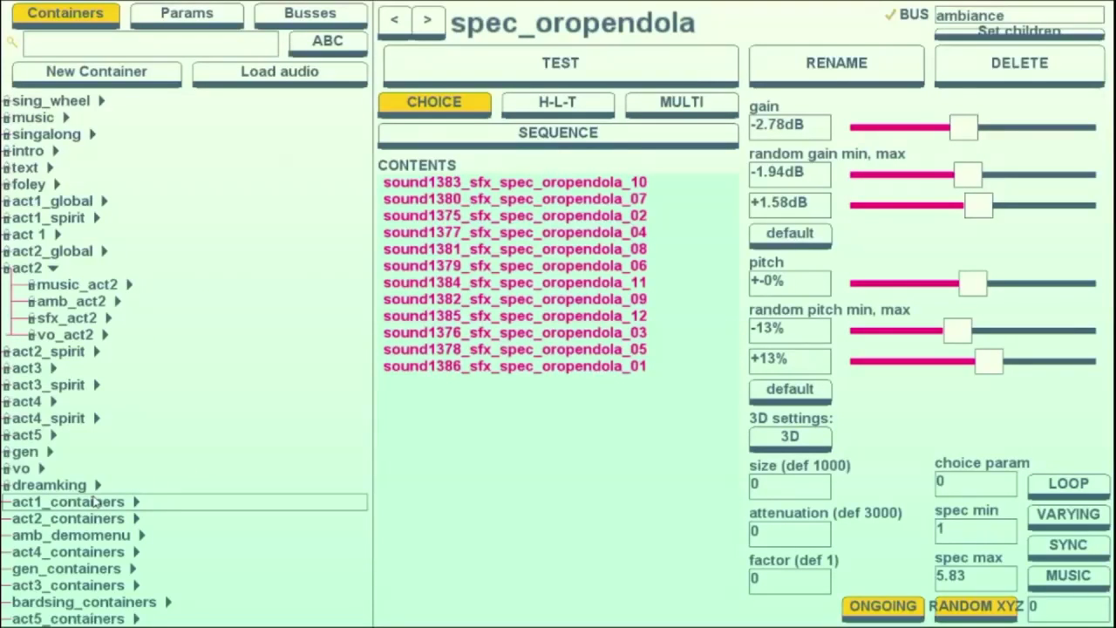
click(41, 272)
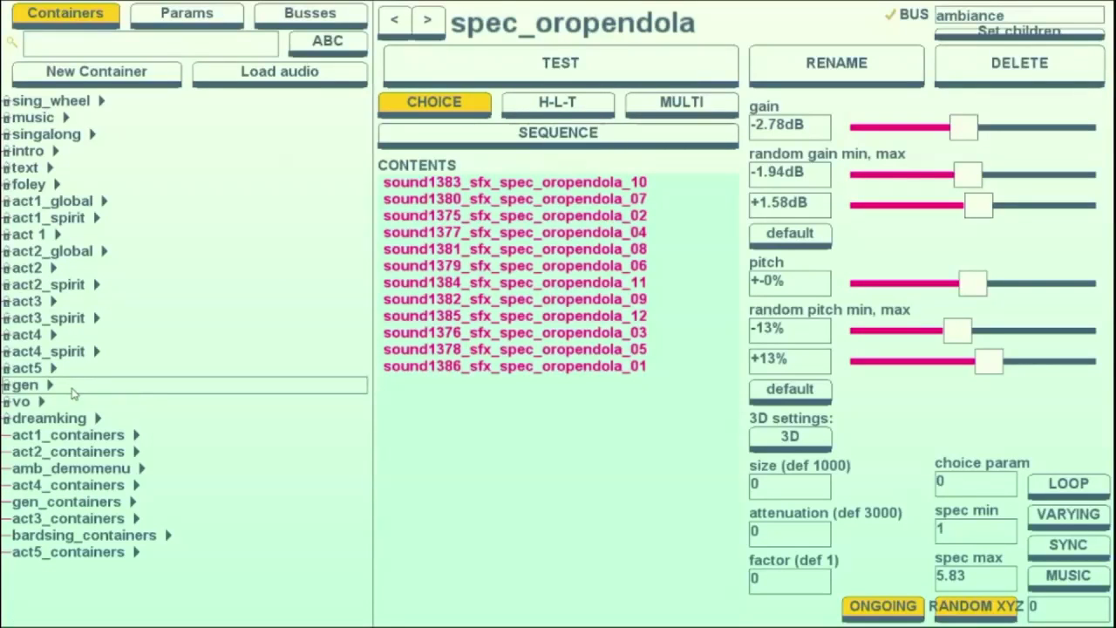